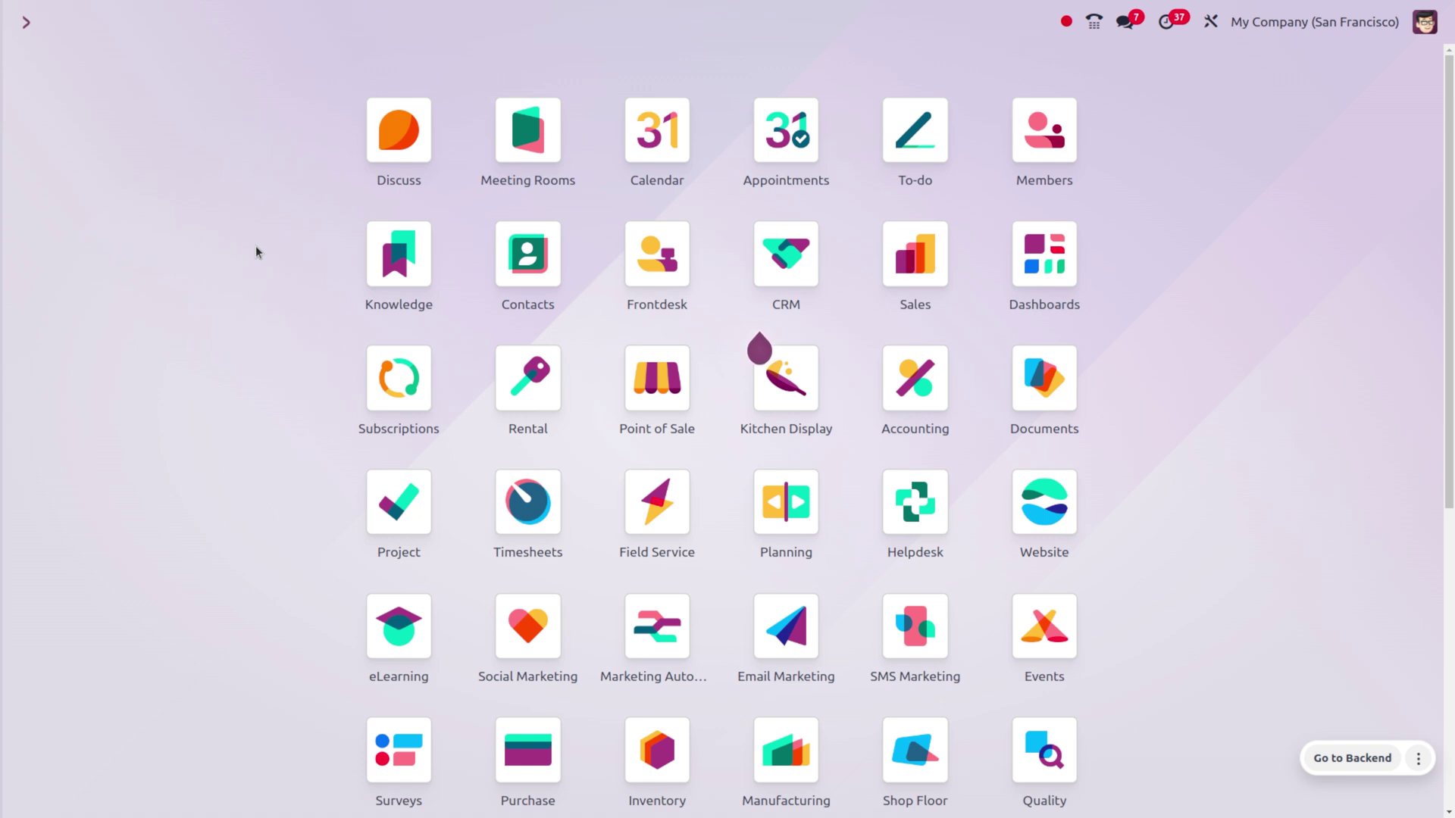
{"action": "type", "text": "sa"}
- Launch the Sales app from the command palette using 'sa'
{"action": "key", "text": "Return"}
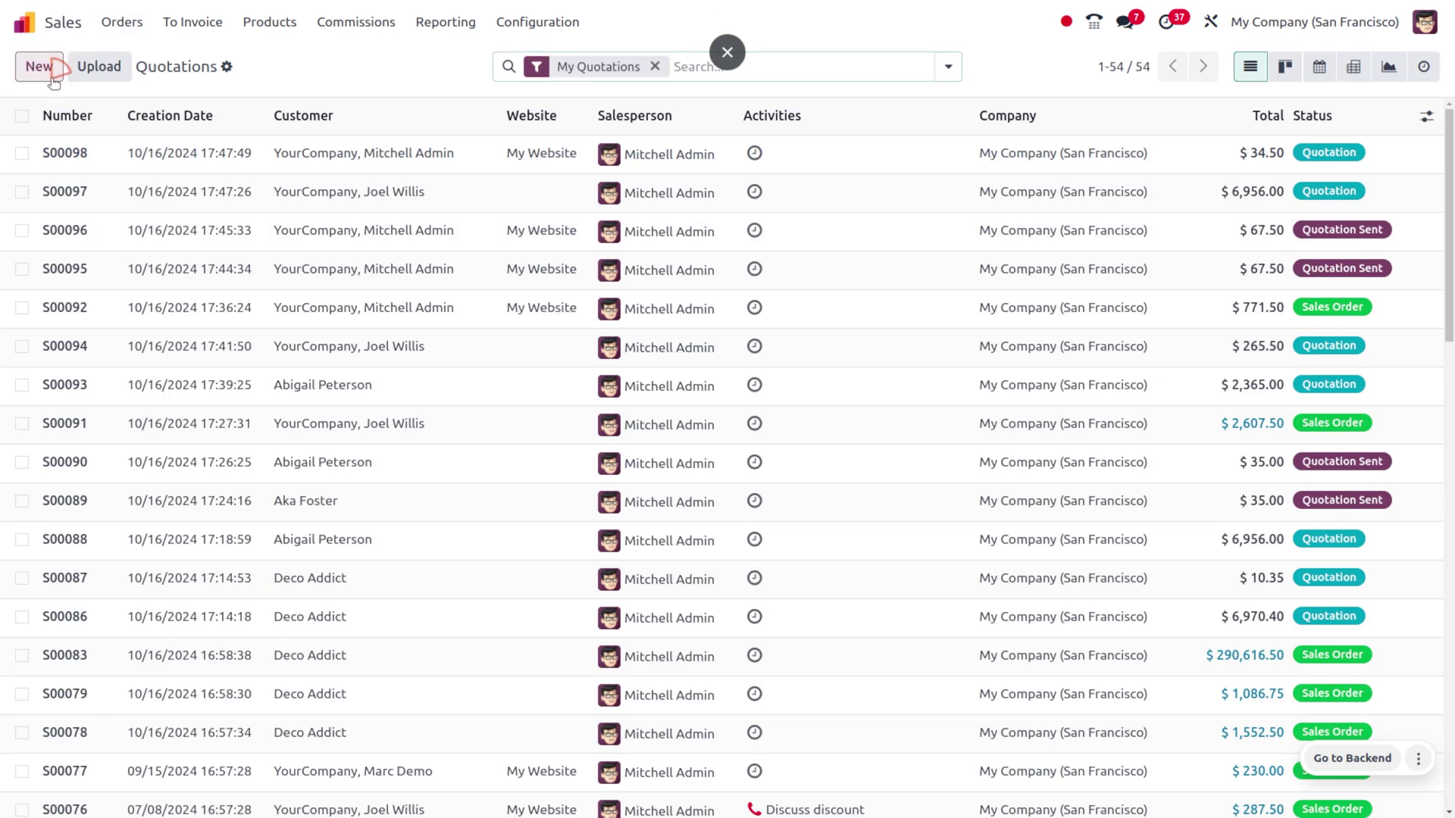
- Create a new quotation with Deco Addict as the customer
{"action": "left_click", "coordinate": [50, 66]}
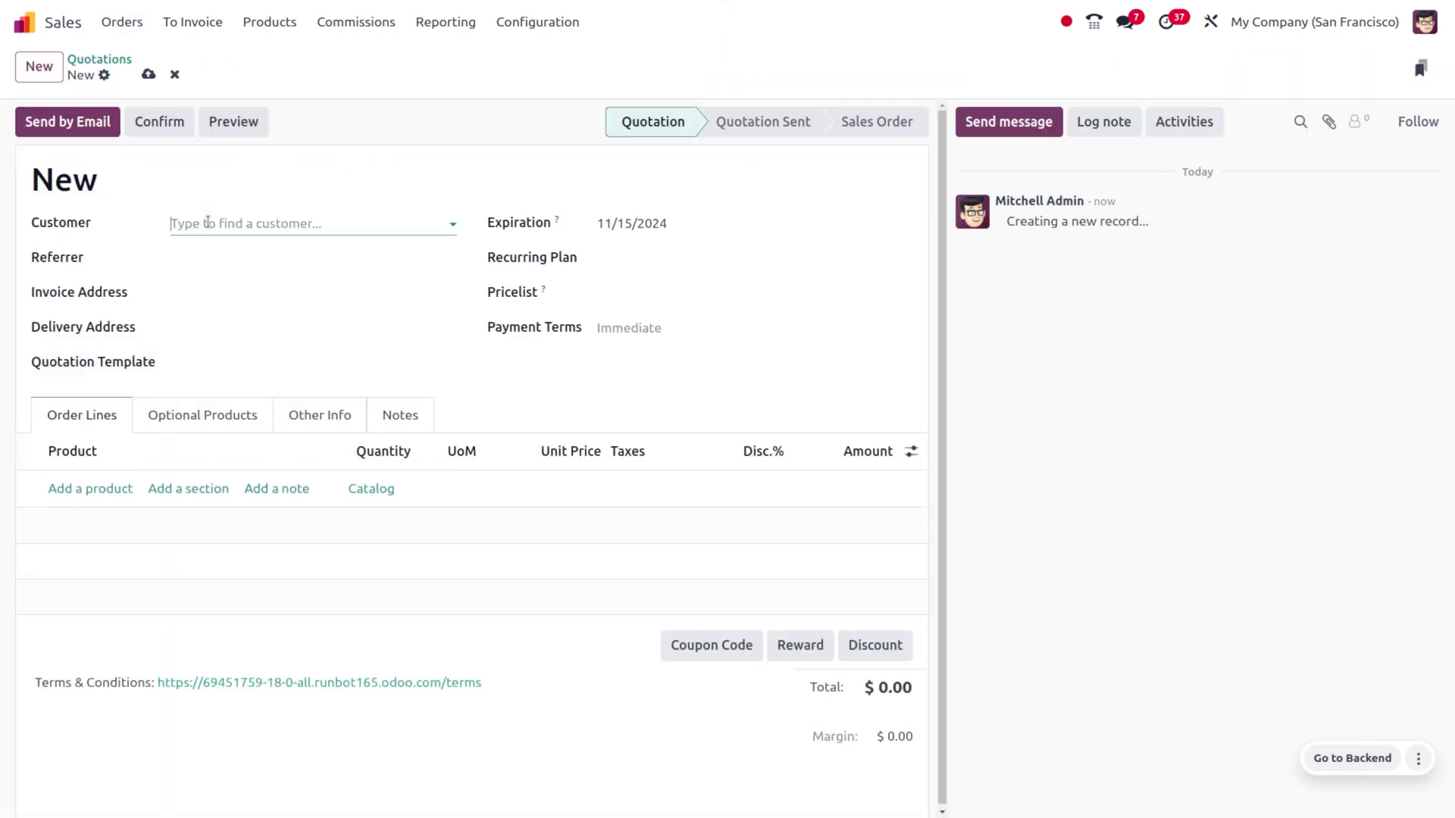
{"action": "left_click", "coordinate": [208, 224]}
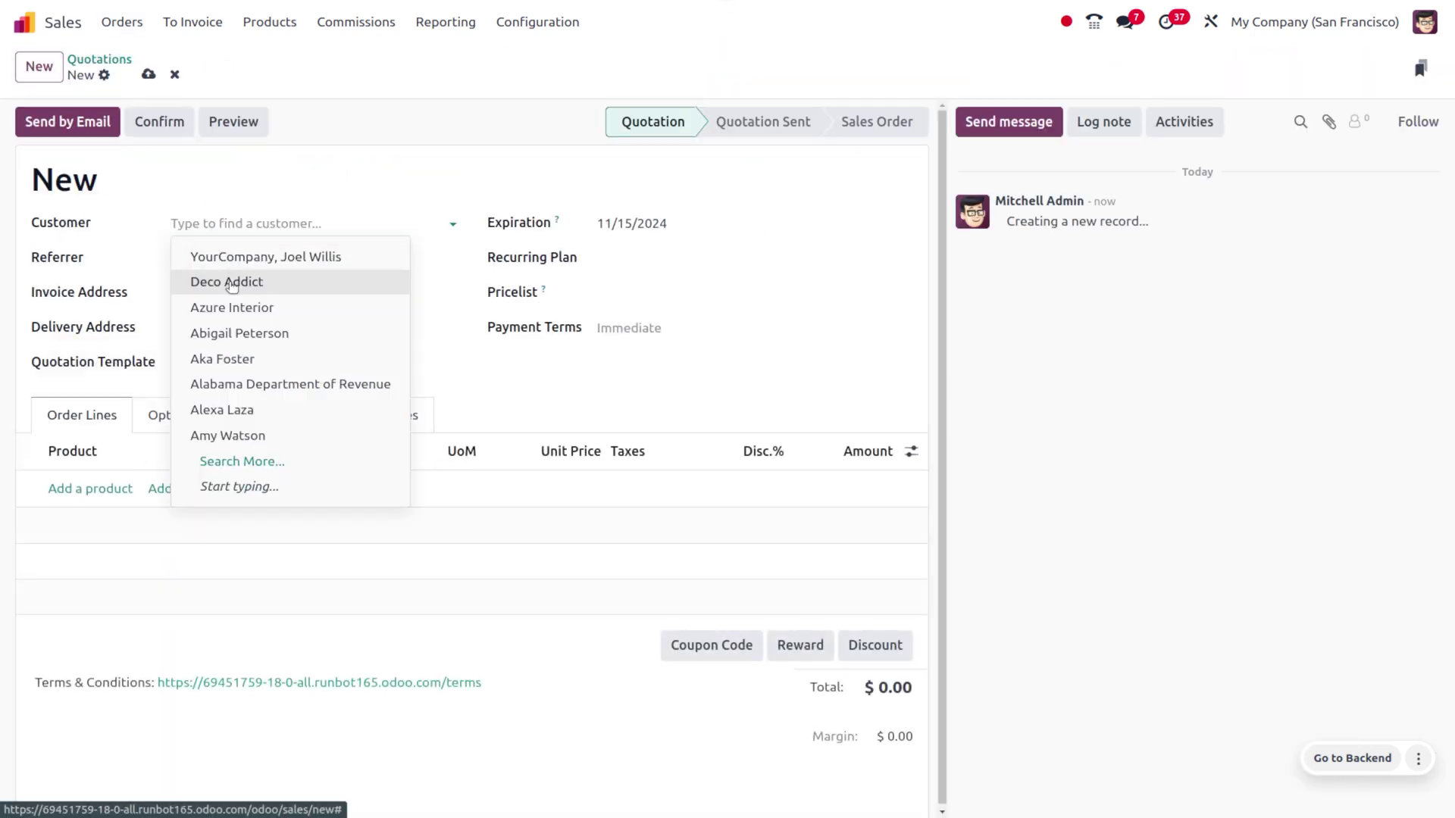
{"action": "left_click", "coordinate": [232, 283]}
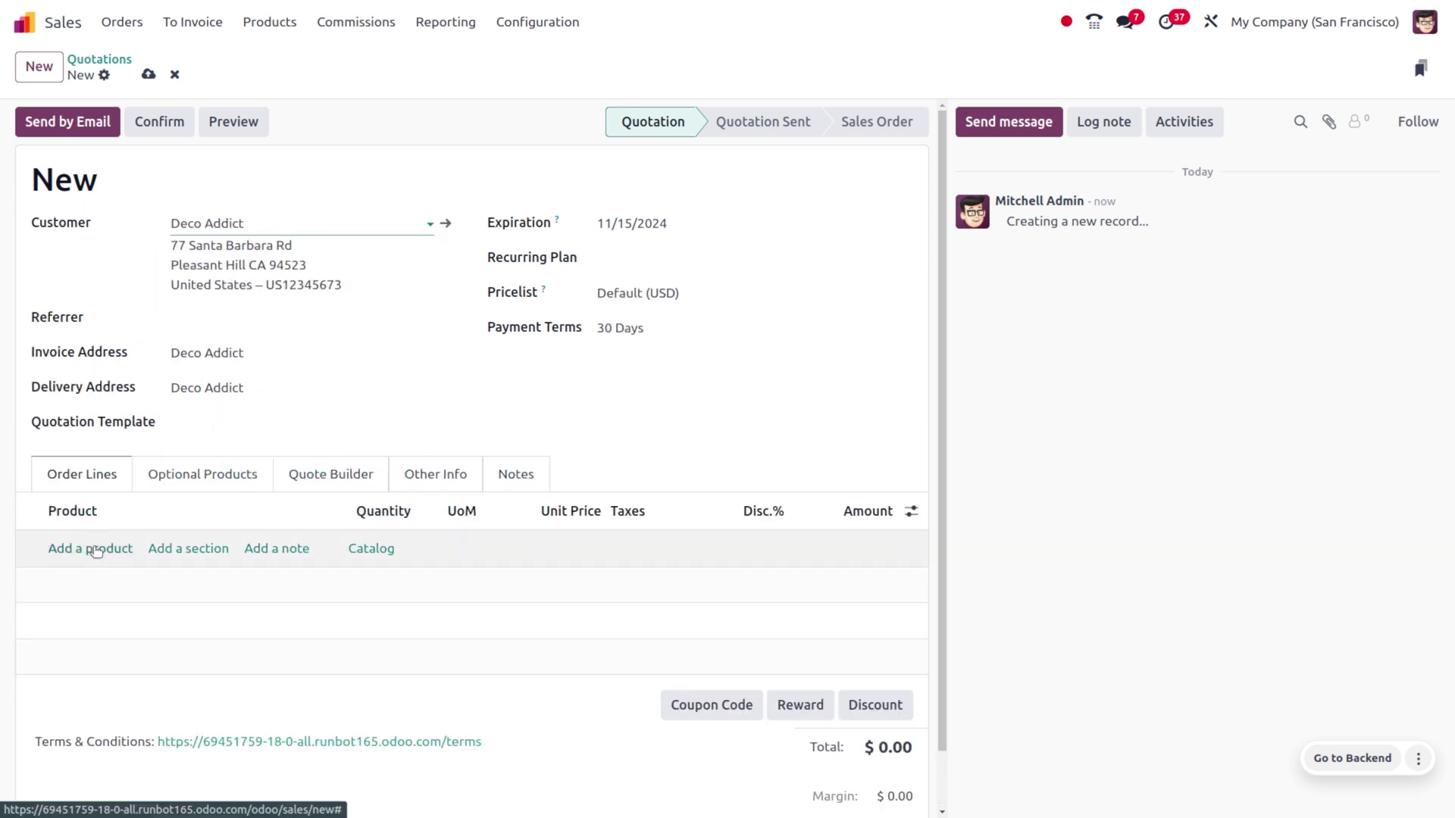
- Add an order line for the Wood variant of Acoustic Bloc Screens, 1 unit at $295.00
{"action": "left_click", "coordinate": [96, 551]}
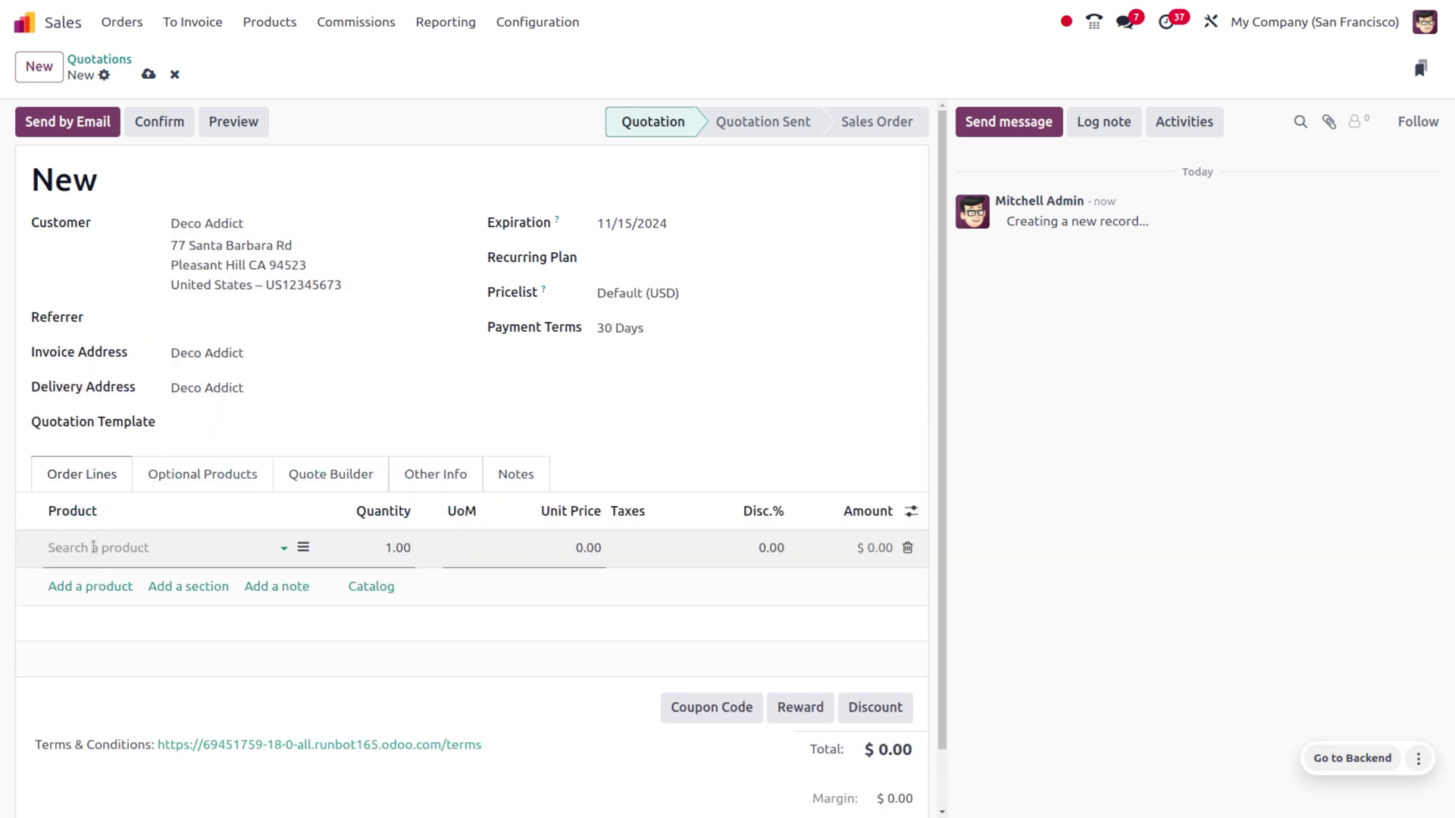
{"action": "left_click", "coordinate": [171, 288]}
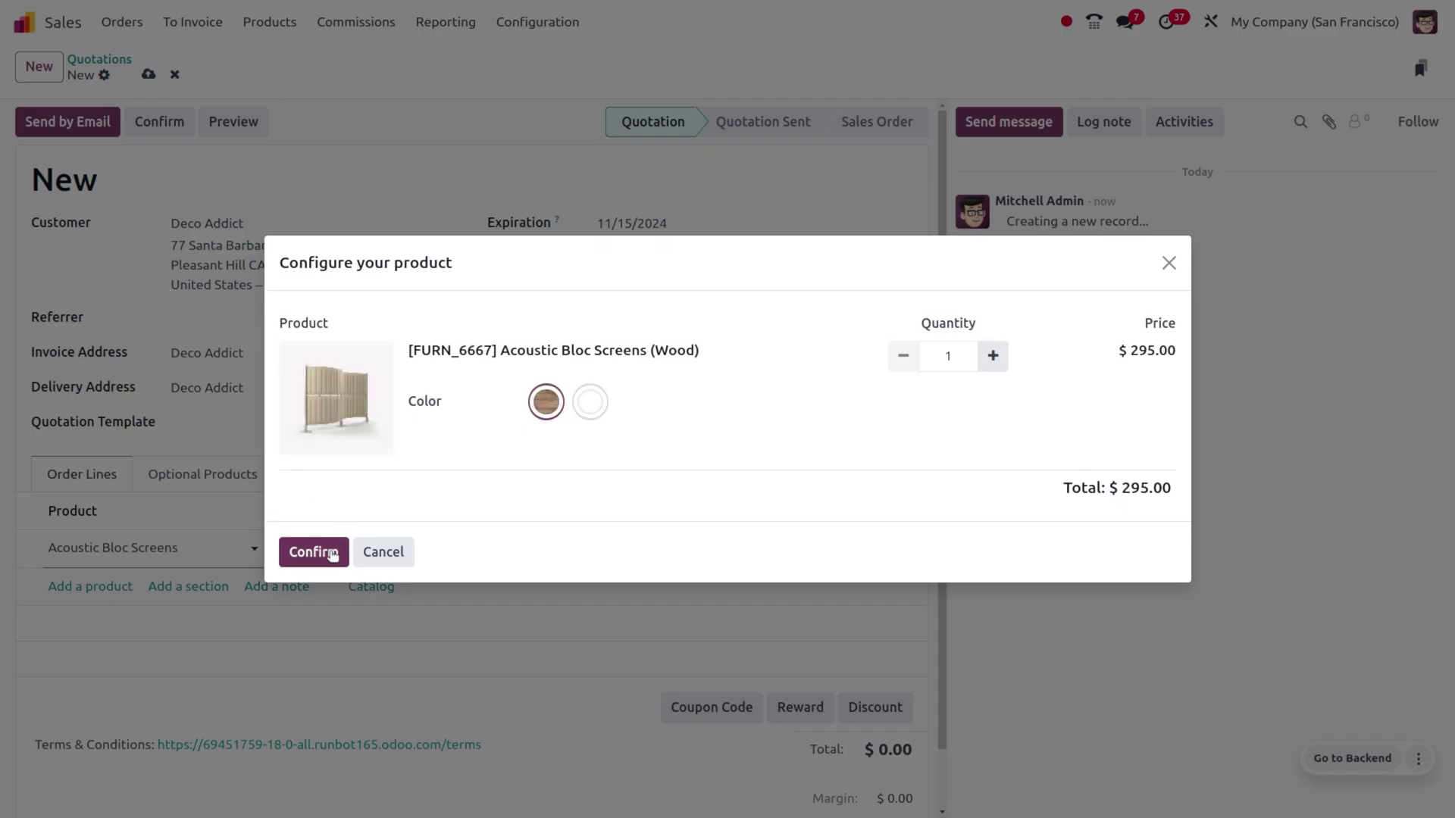
{"action": "left_click", "coordinate": [332, 554]}
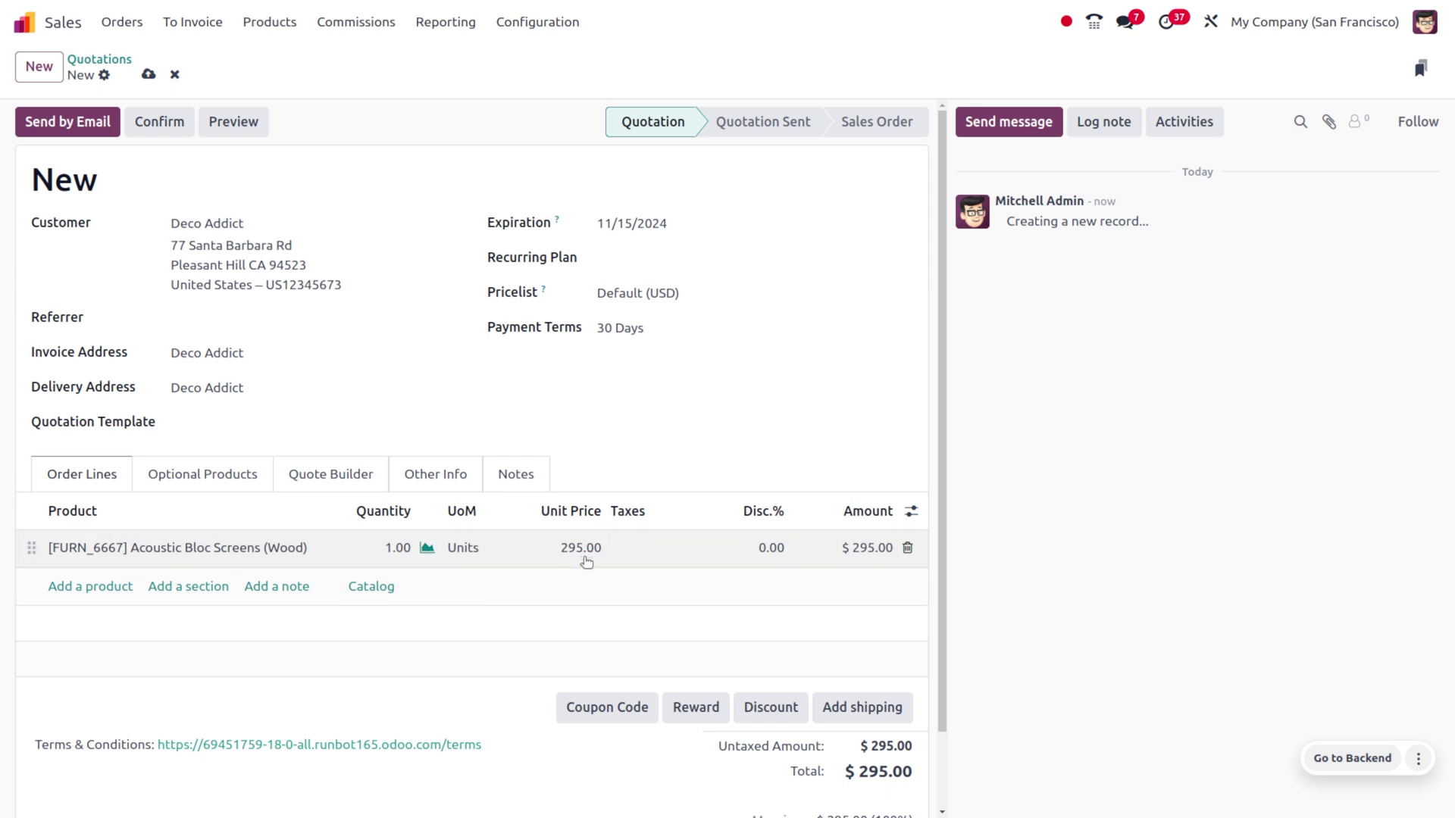
- Change the screens line to quantity 2 and unit price 500, totalling $1,000.00
{"action": "left_click", "coordinate": [390, 550]}
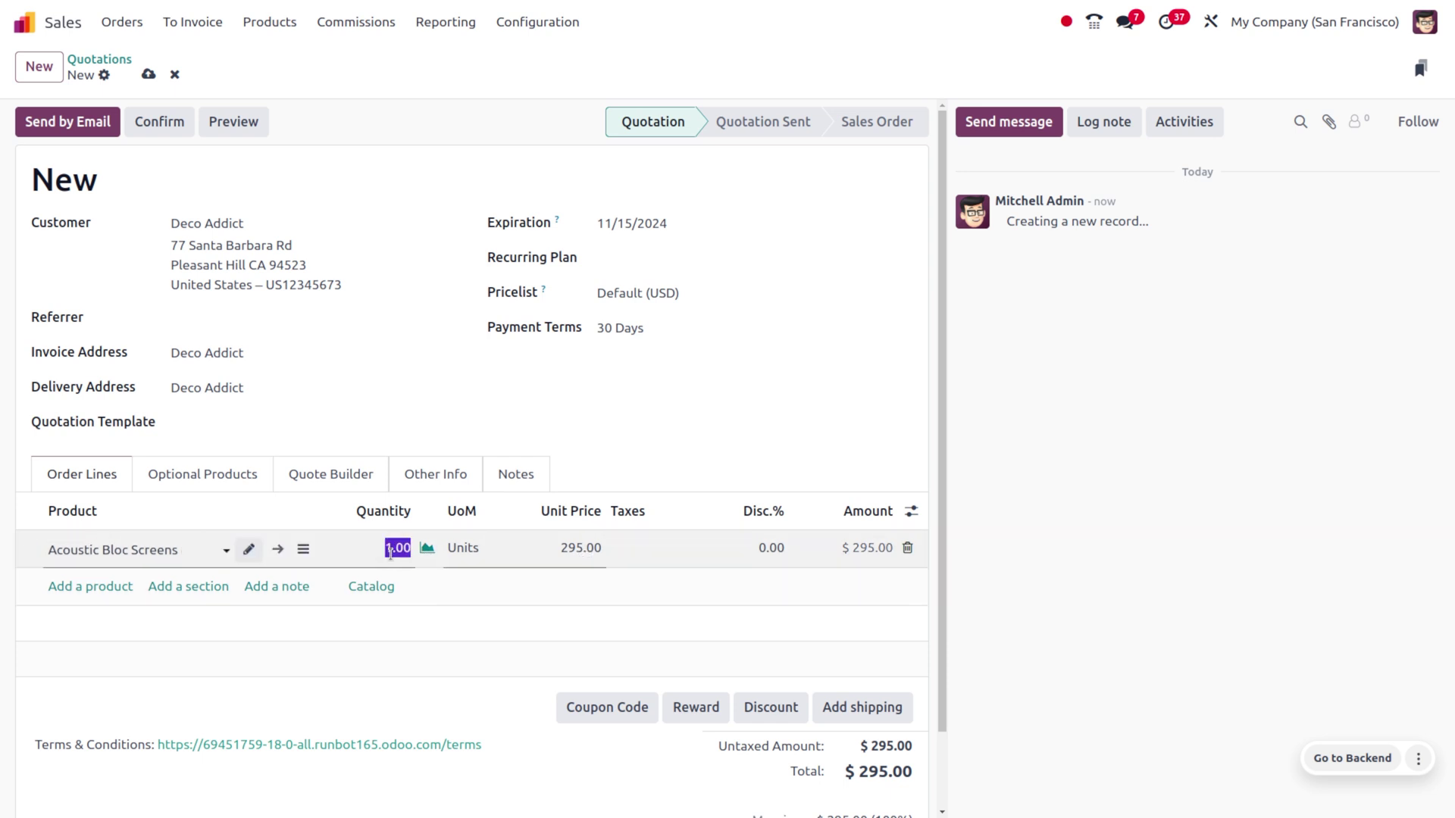
{"action": "type", "text": "2"}
{"action": "left_click", "coordinate": [838, 347]}
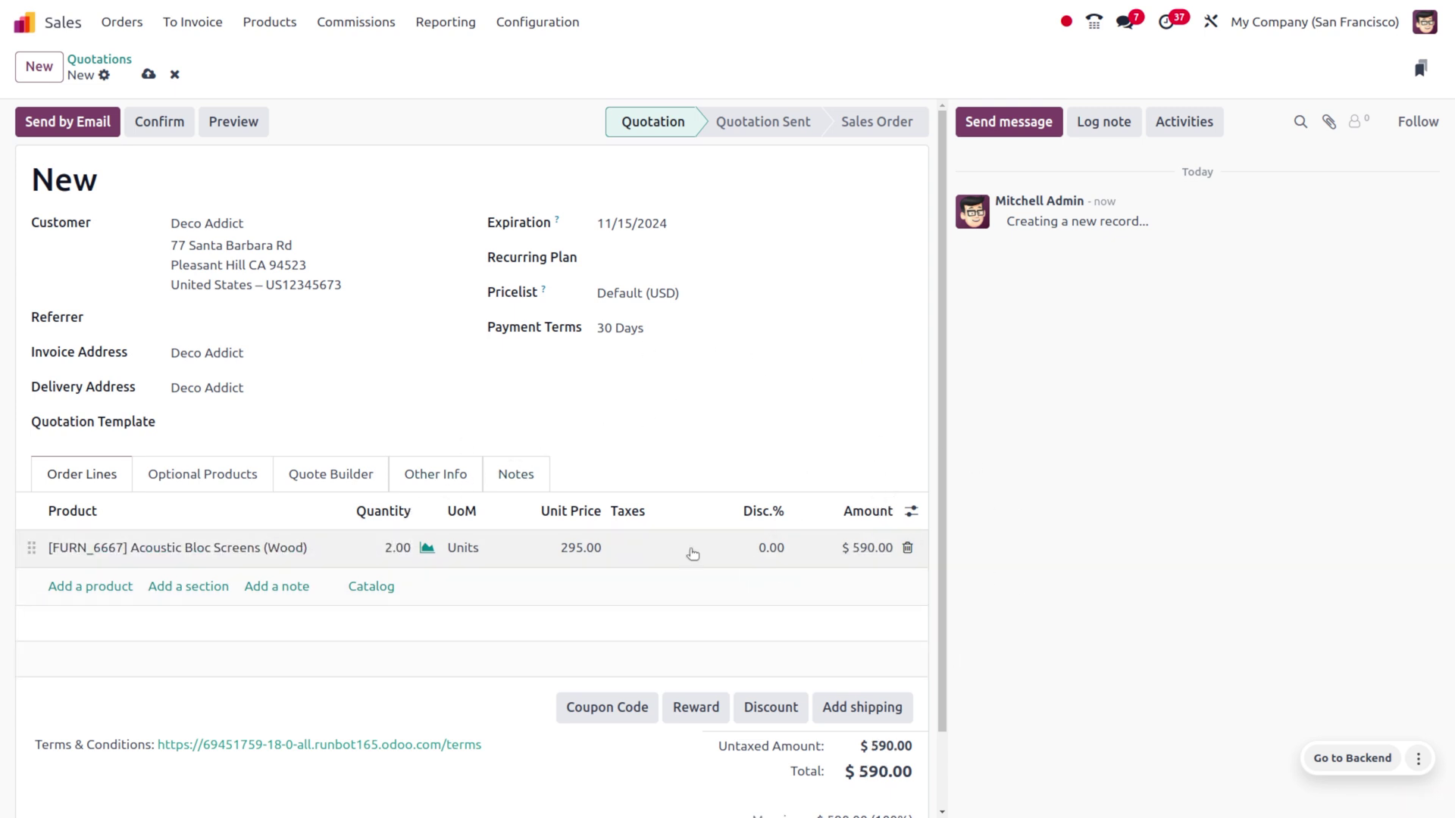
{"action": "left_click", "coordinate": [578, 557]}
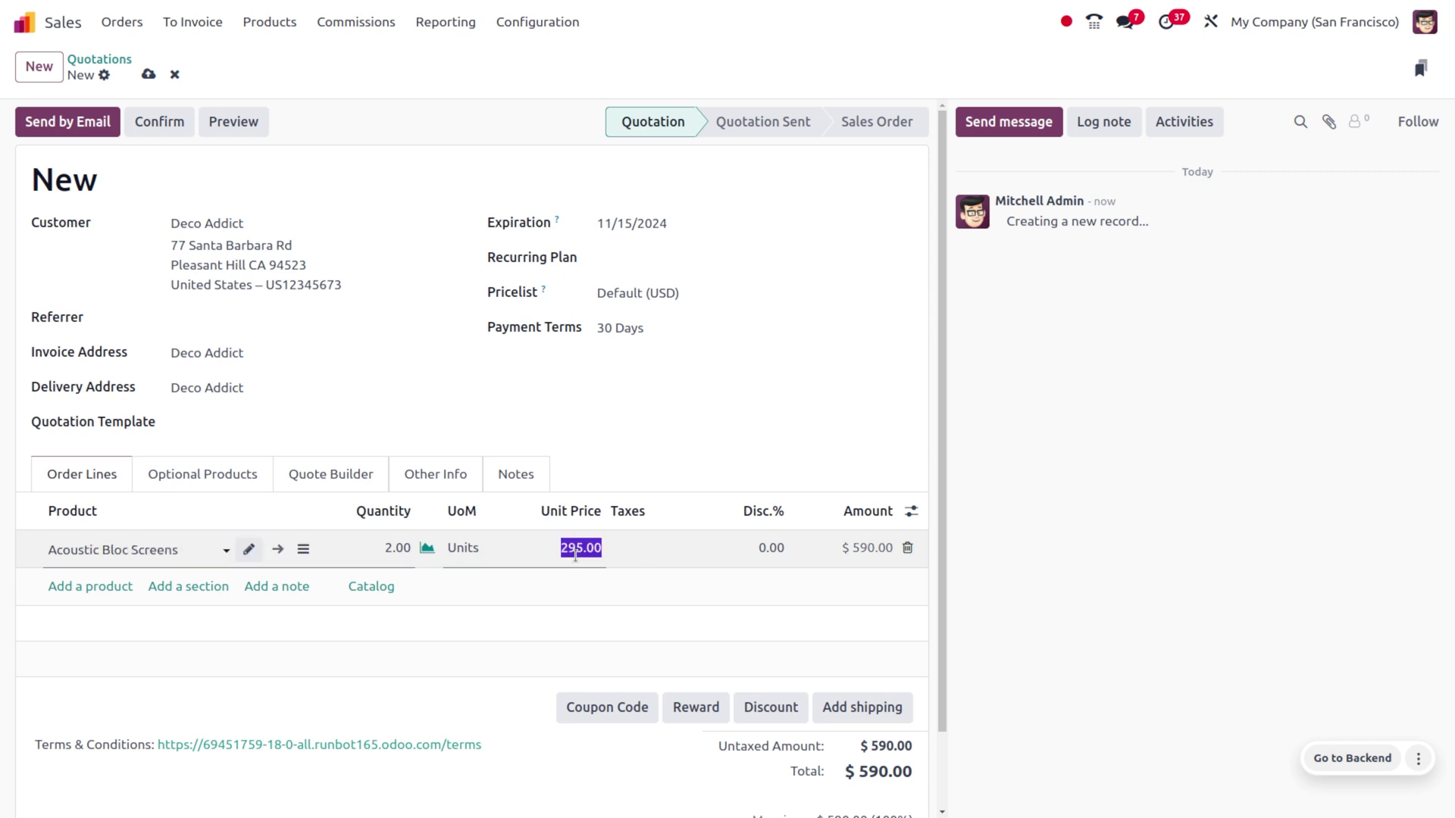
{"action": "type", "text": "500"}
{"action": "left_click", "coordinate": [804, 457]}
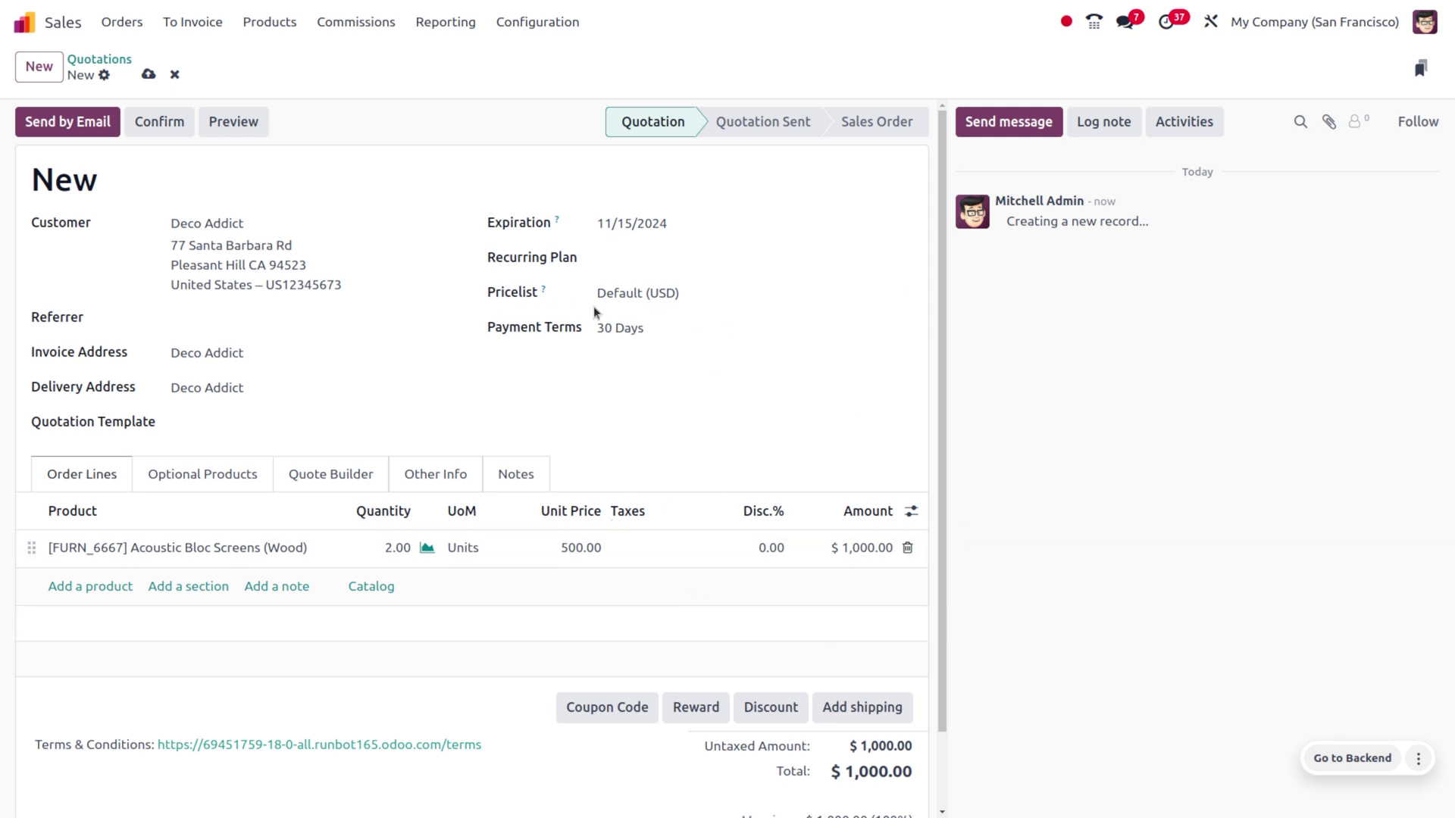
- Reselect the Default (USD) pricelist and confirm updating the line prices from it
{"action": "left_click", "coordinate": [820, 298]}
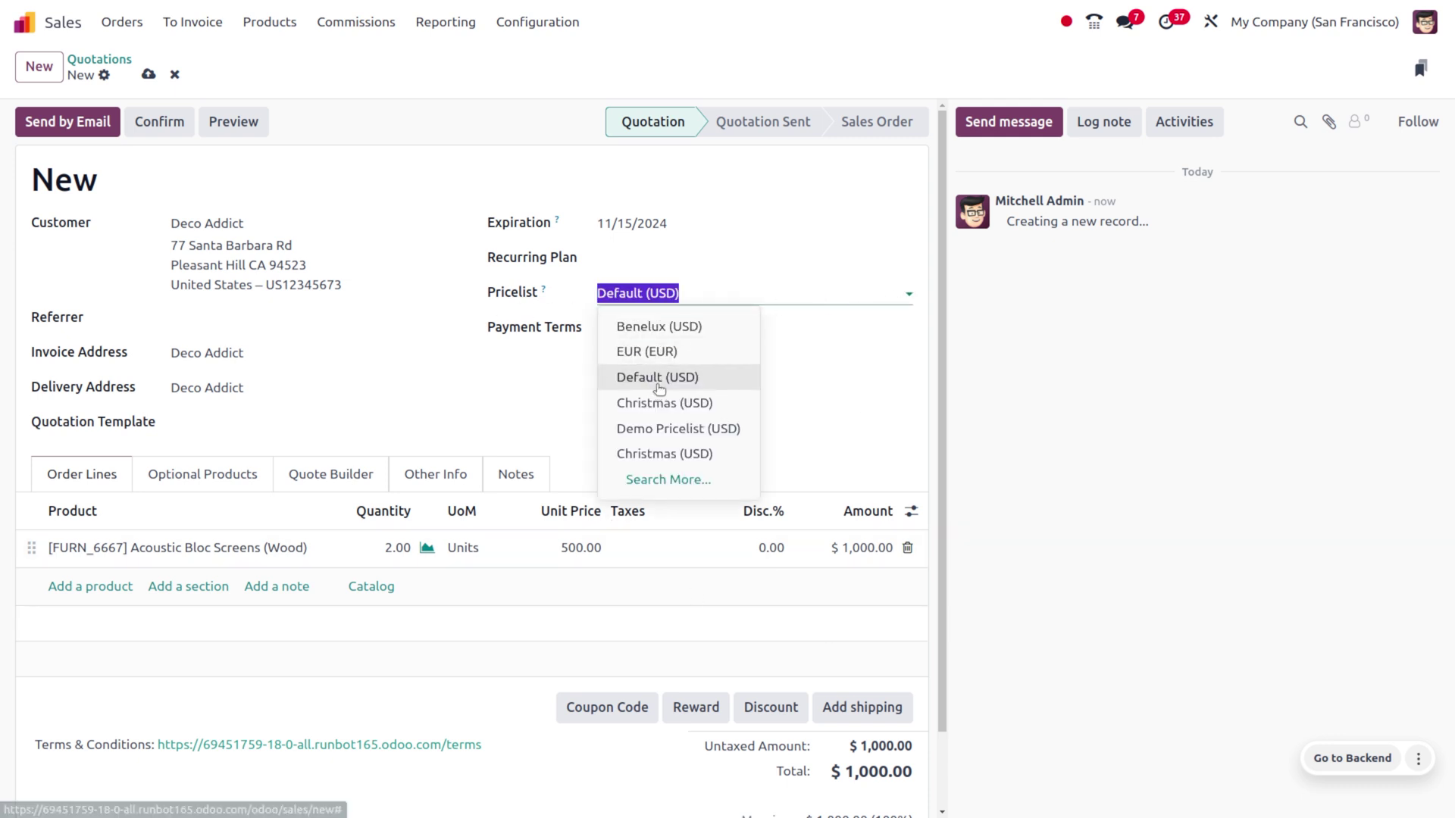
{"action": "left_click", "coordinate": [655, 380]}
{"action": "left_click", "coordinate": [862, 300]}
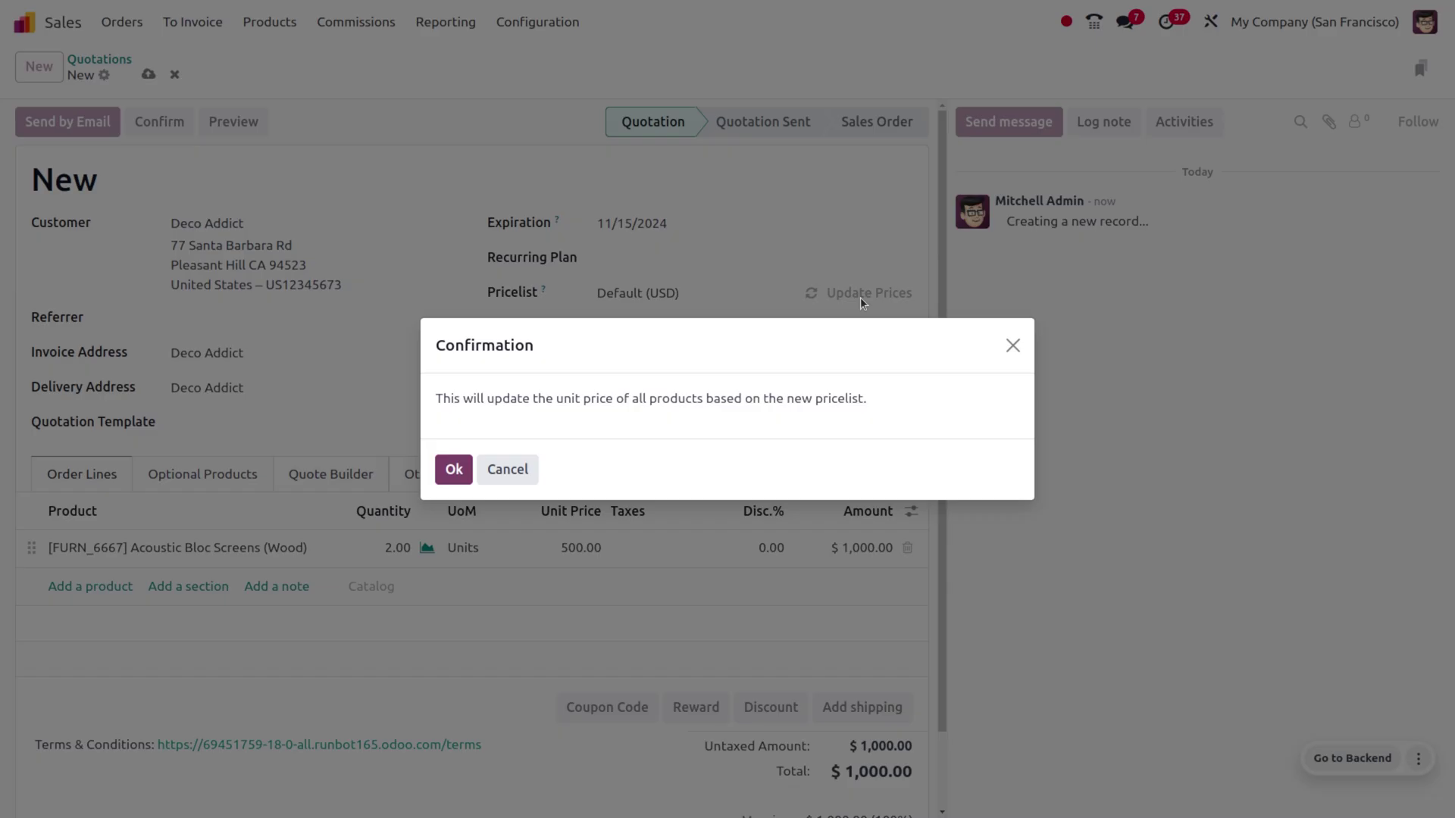
{"action": "left_click", "coordinate": [452, 473]}
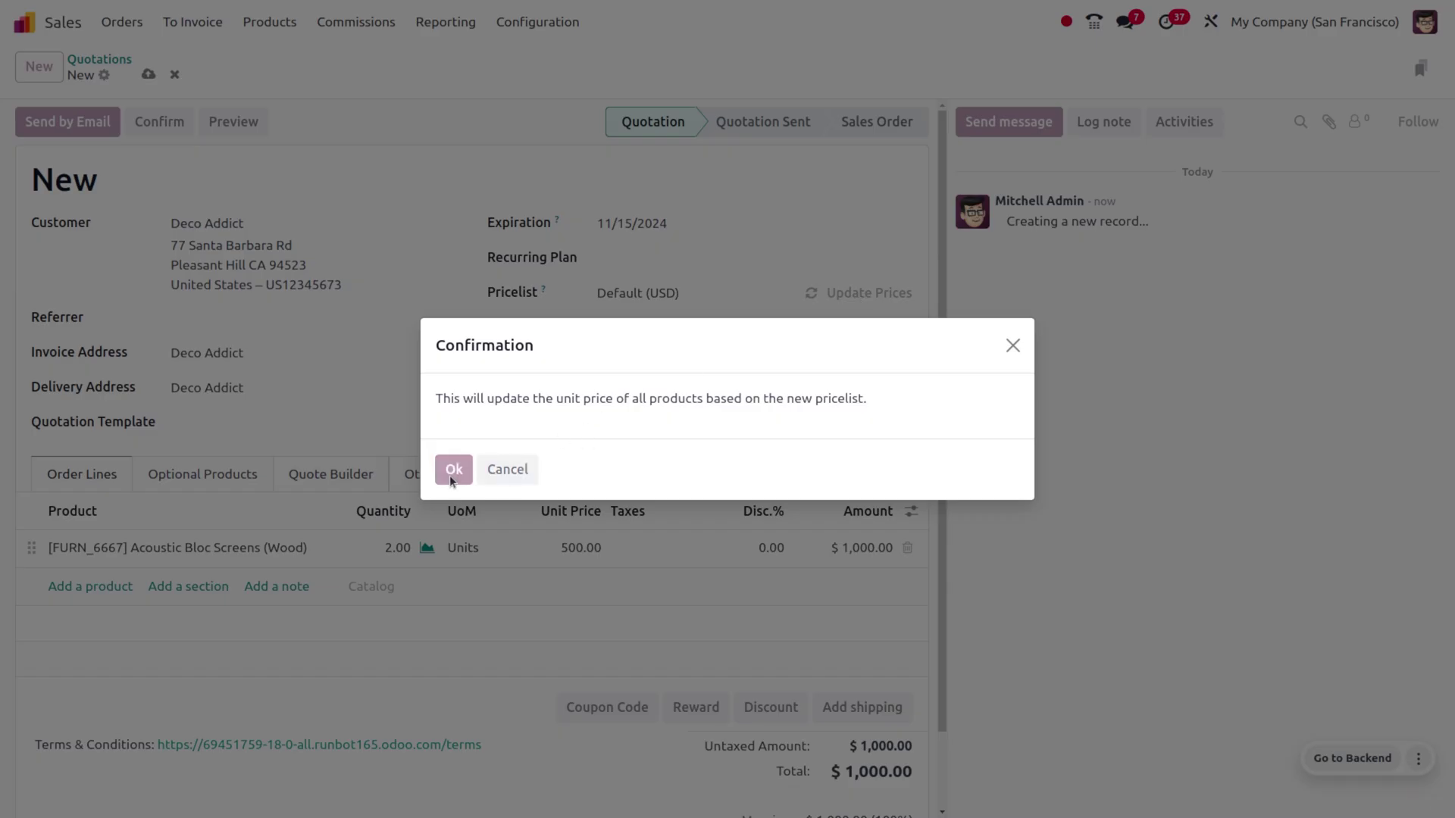